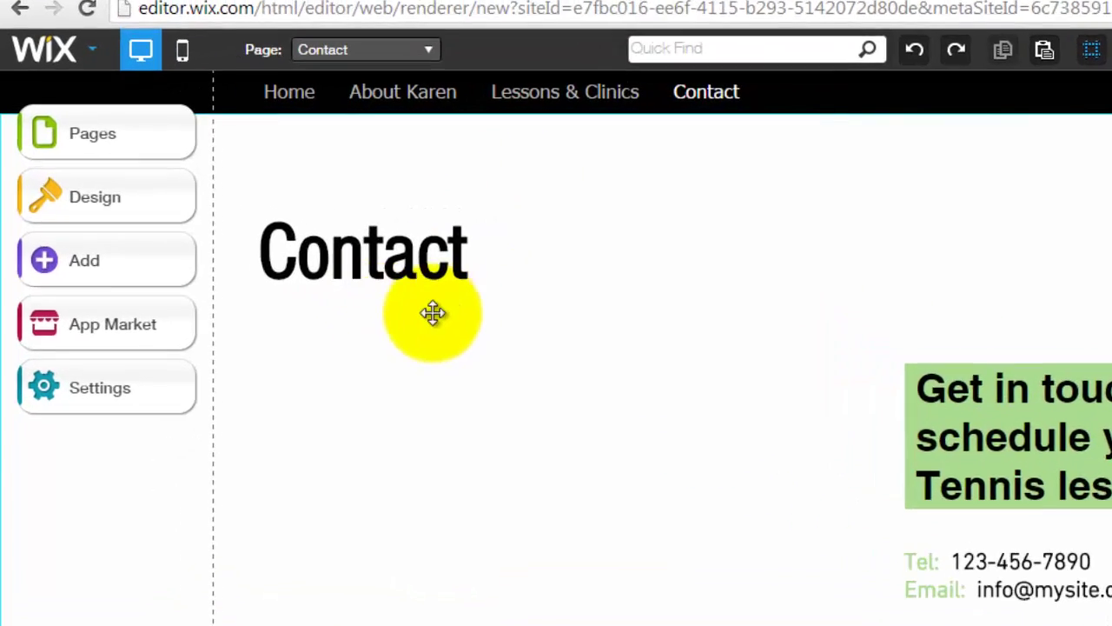
Step: Add a Contact Form app from Apps and move it to the left side of the Contact page
left_click(105, 361)
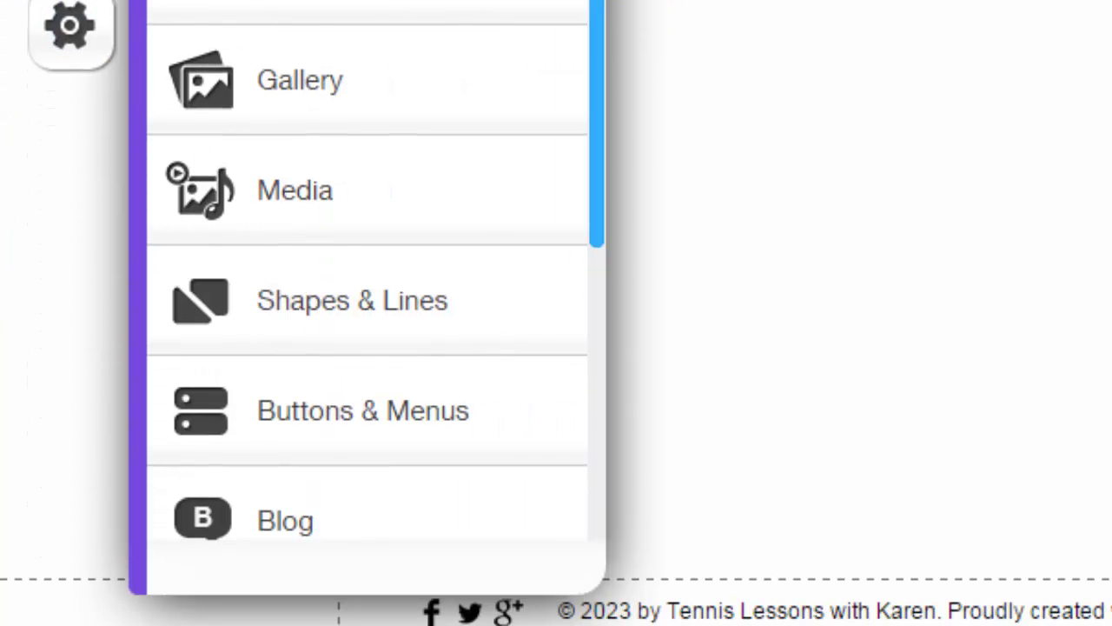
scroll(588, 179, "down", 5)
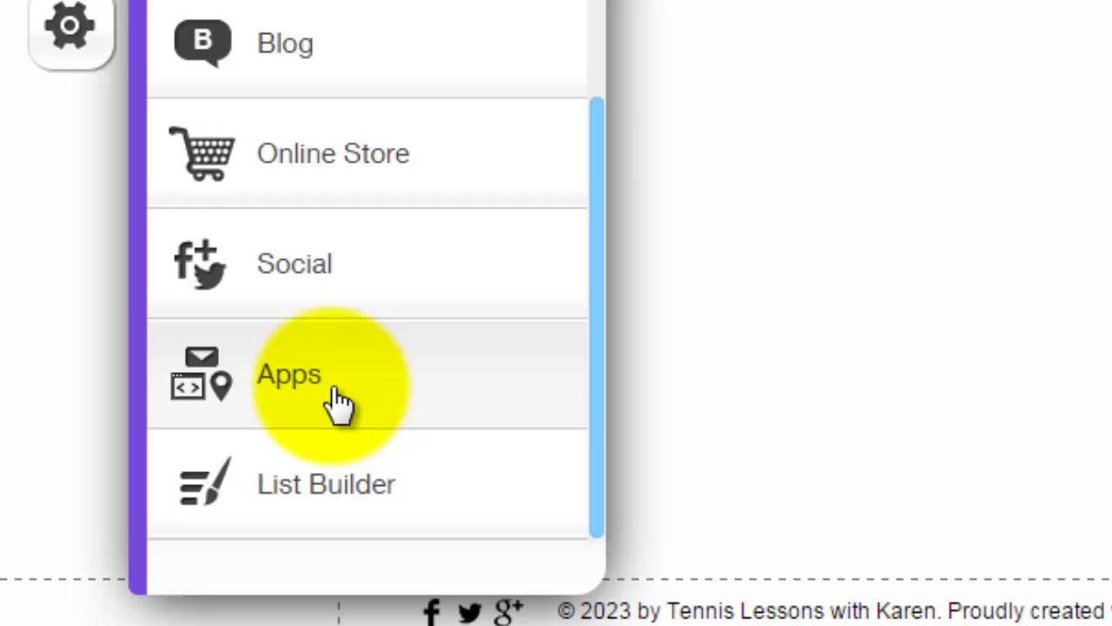
left_click(328, 383)
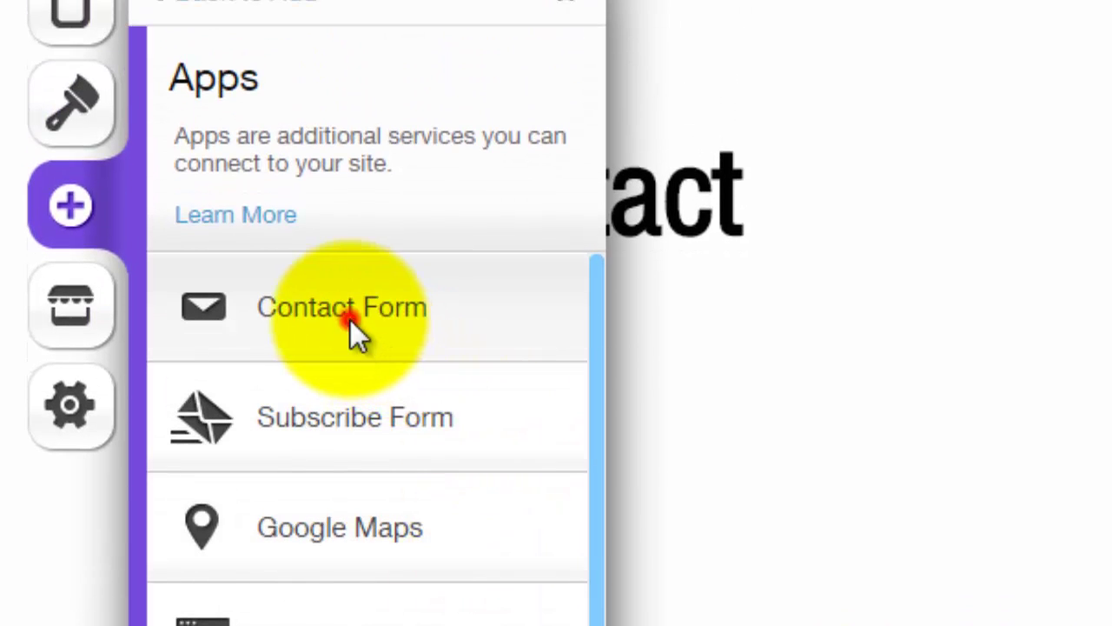
left_click(350, 319)
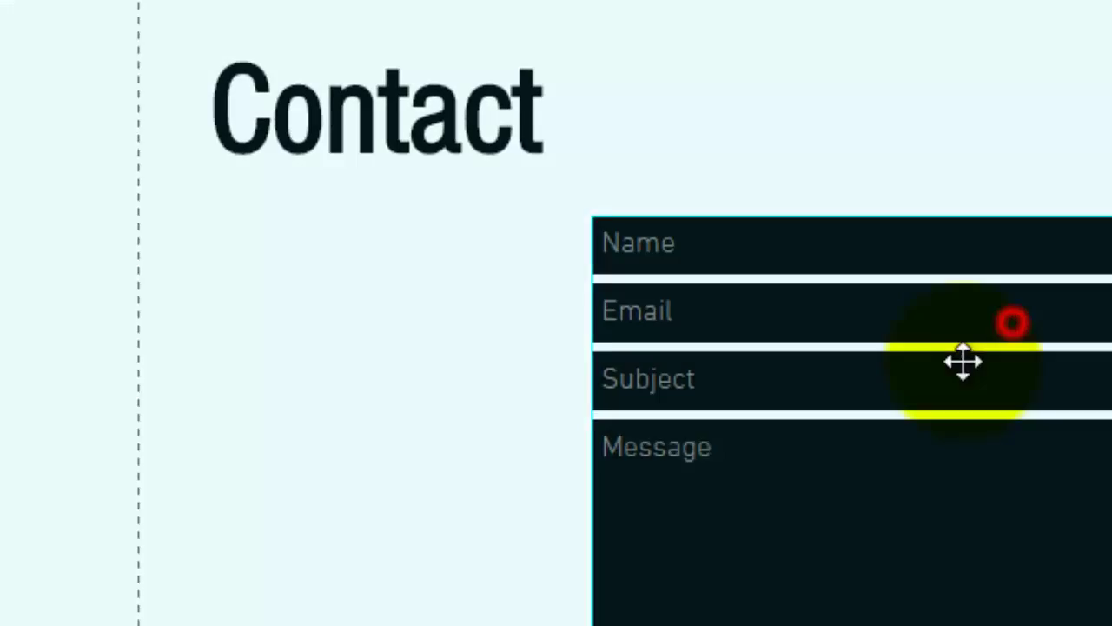
left_click_drag(964, 362, 533, 328)
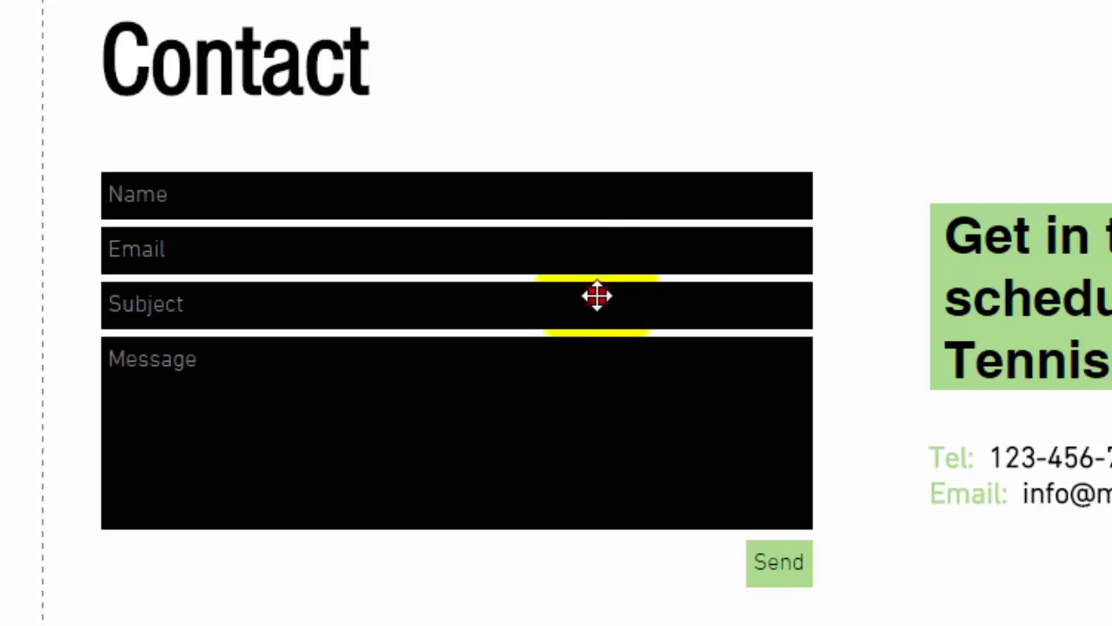
Step: Bring up the contact form's settings, edit the BCC recipient address and scroll to Customize Form Fields
left_click(600, 297)
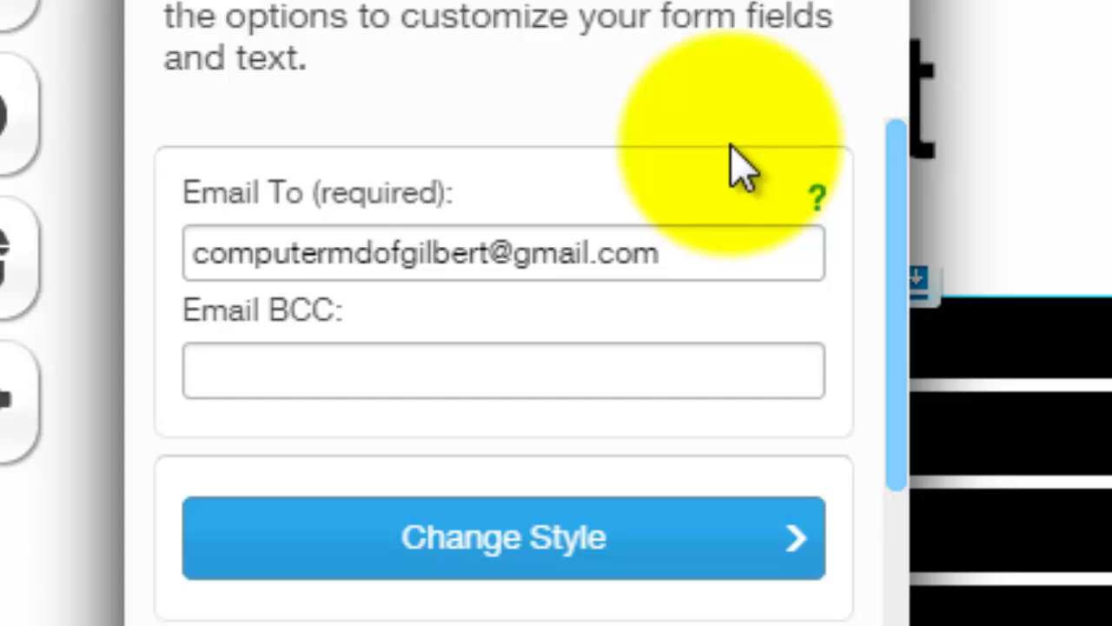
left_click(262, 370)
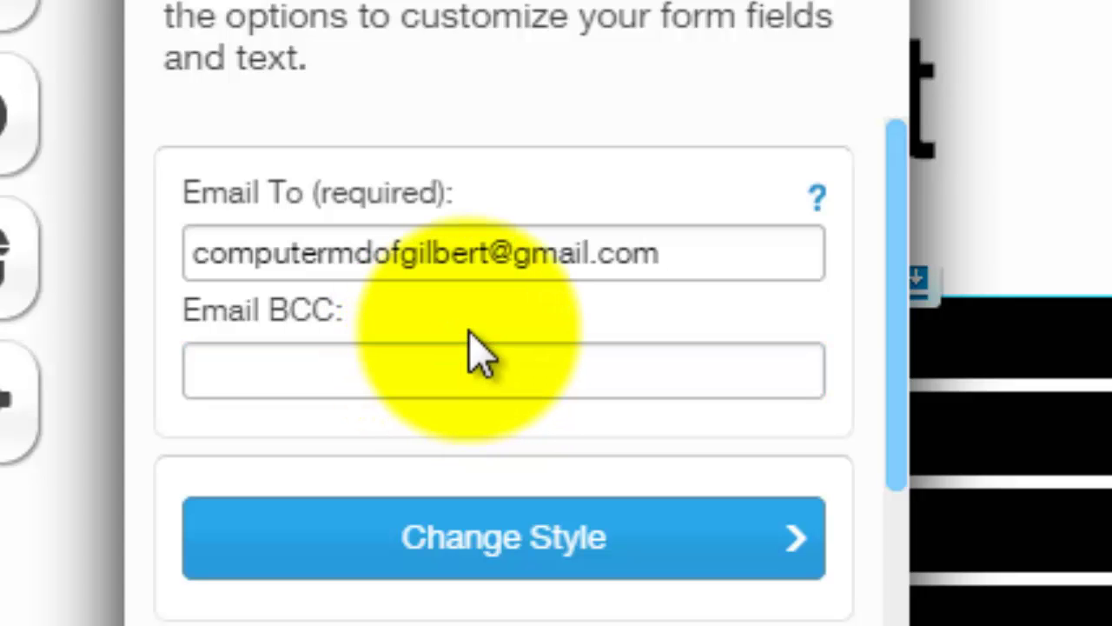
left_click_drag(894, 260, 895, 418)
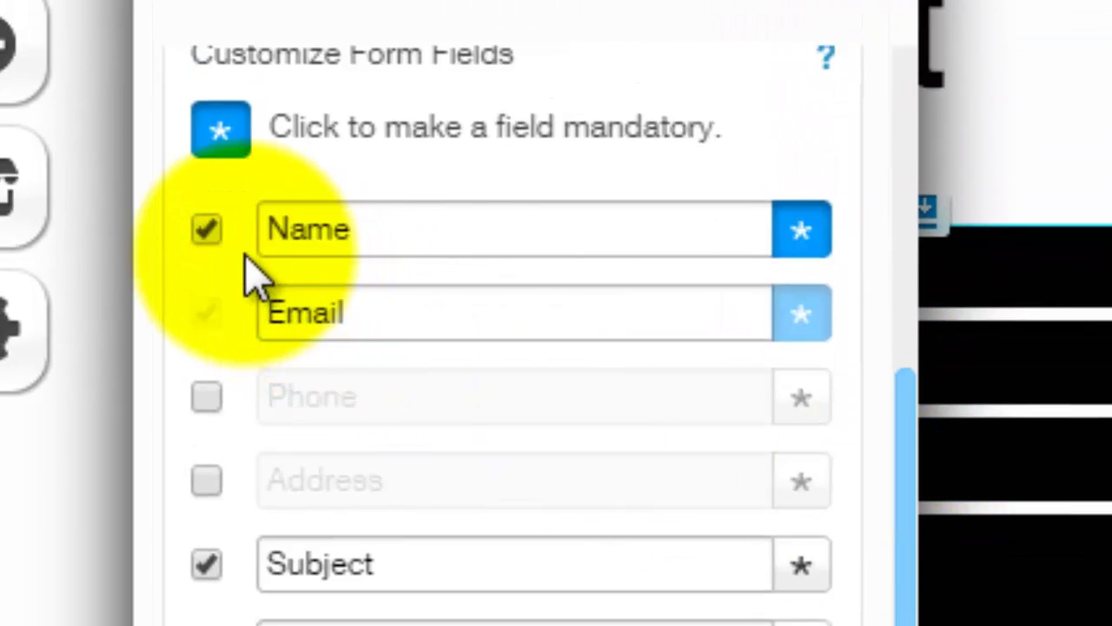
Step: Toggle the Name field off and back on, keeping it mandatory
left_click(207, 230)
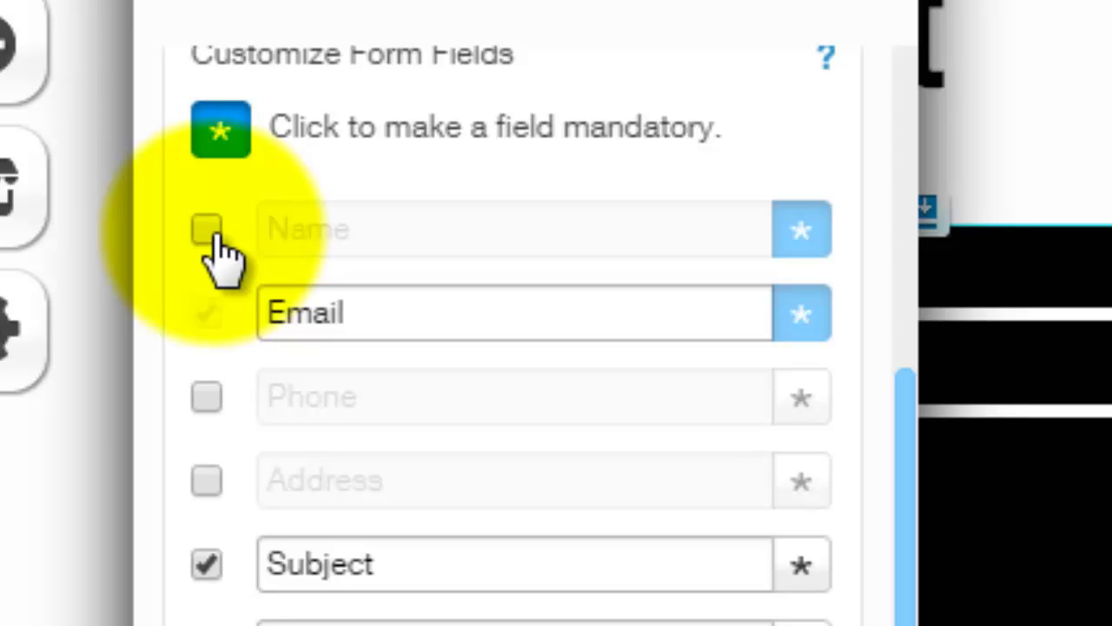
left_click(208, 230)
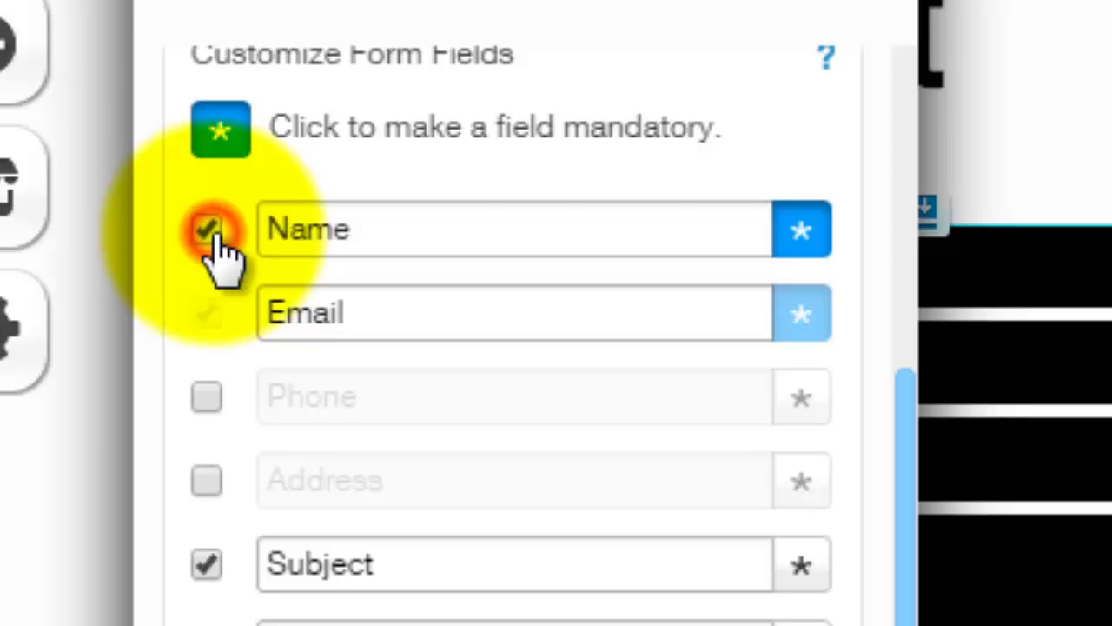
left_click(792, 239)
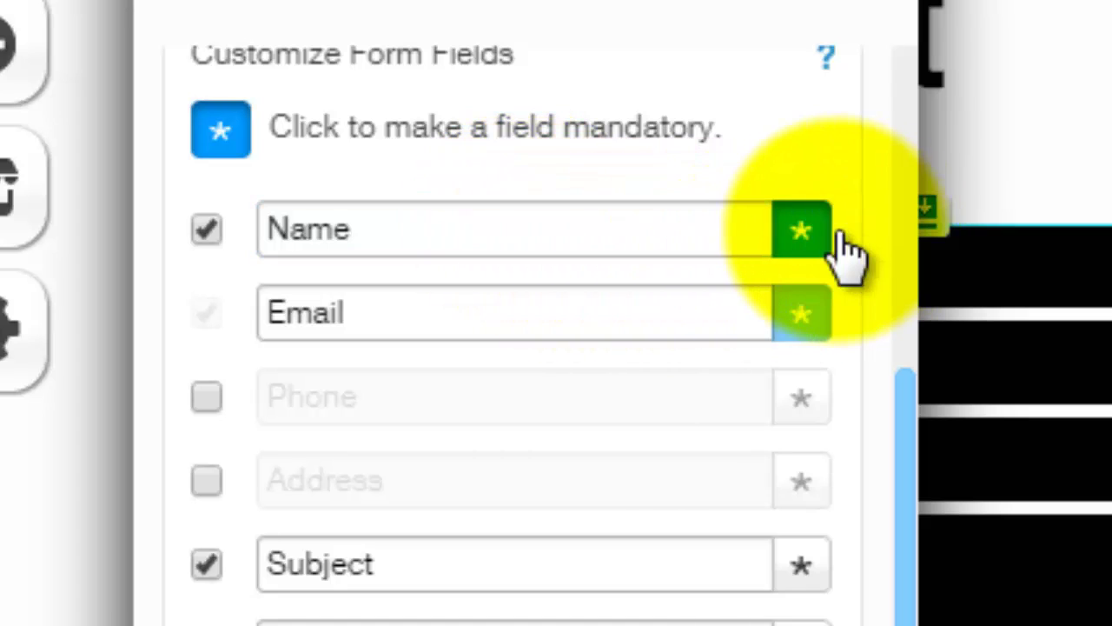
left_click(804, 234)
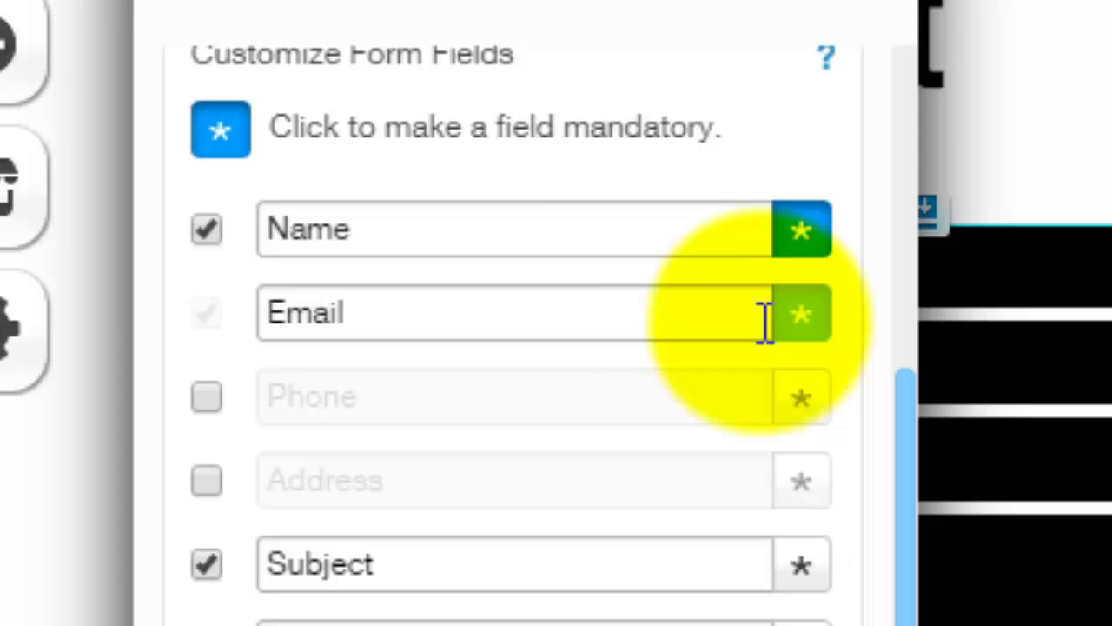
Step: Touch the Email and Subject labels, then mark Subject and Message as mandatory fields
left_click(385, 296)
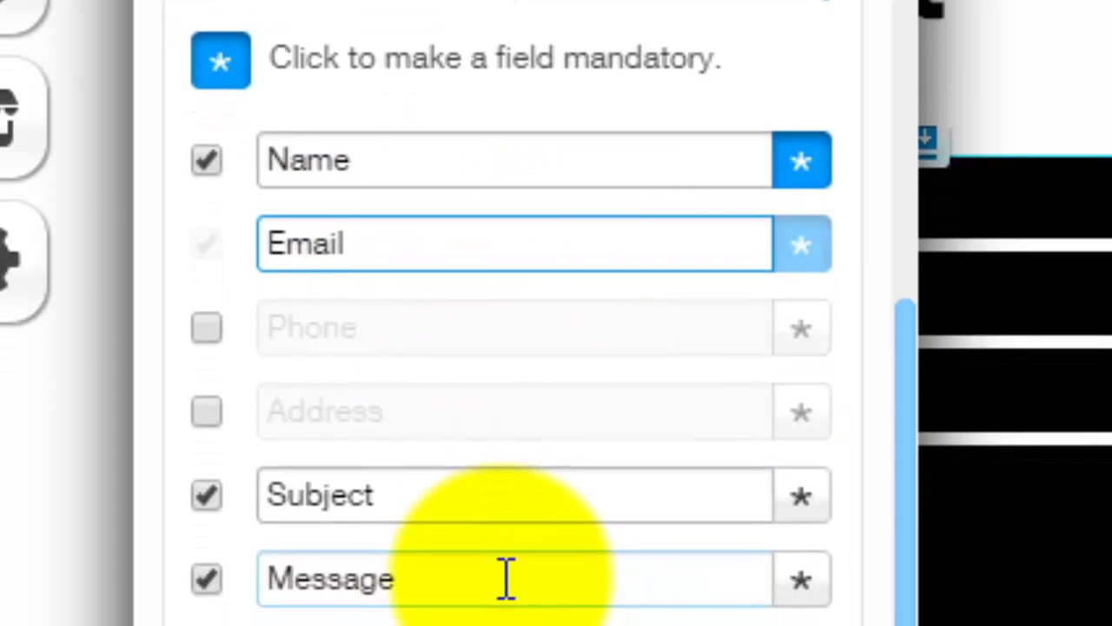
left_click(472, 579)
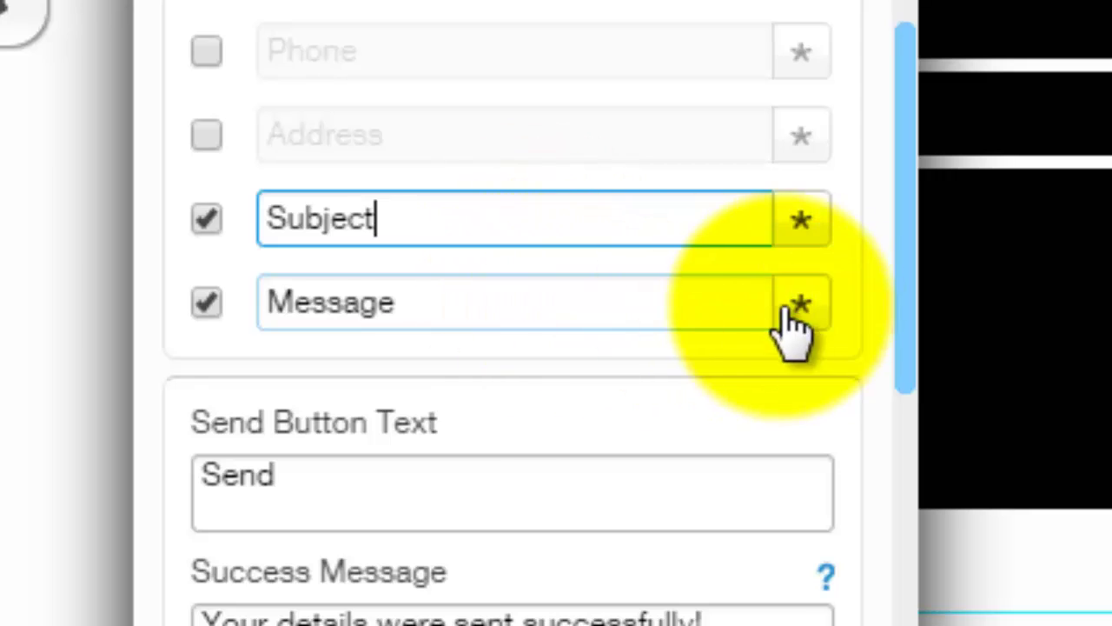
left_click(908, 252)
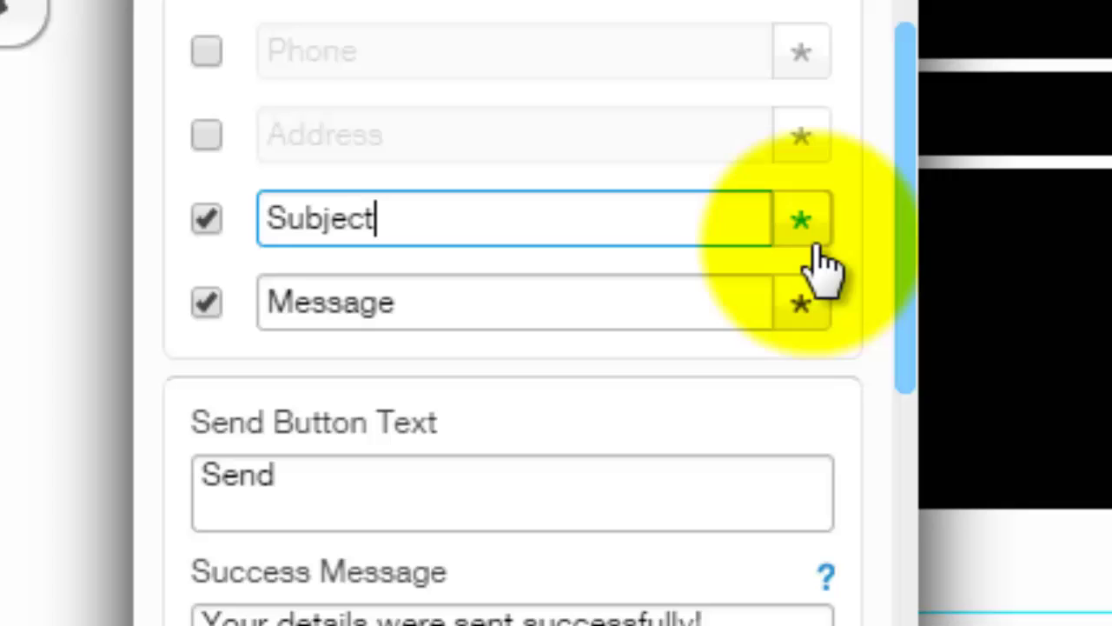
left_click(804, 224)
left_click(801, 300)
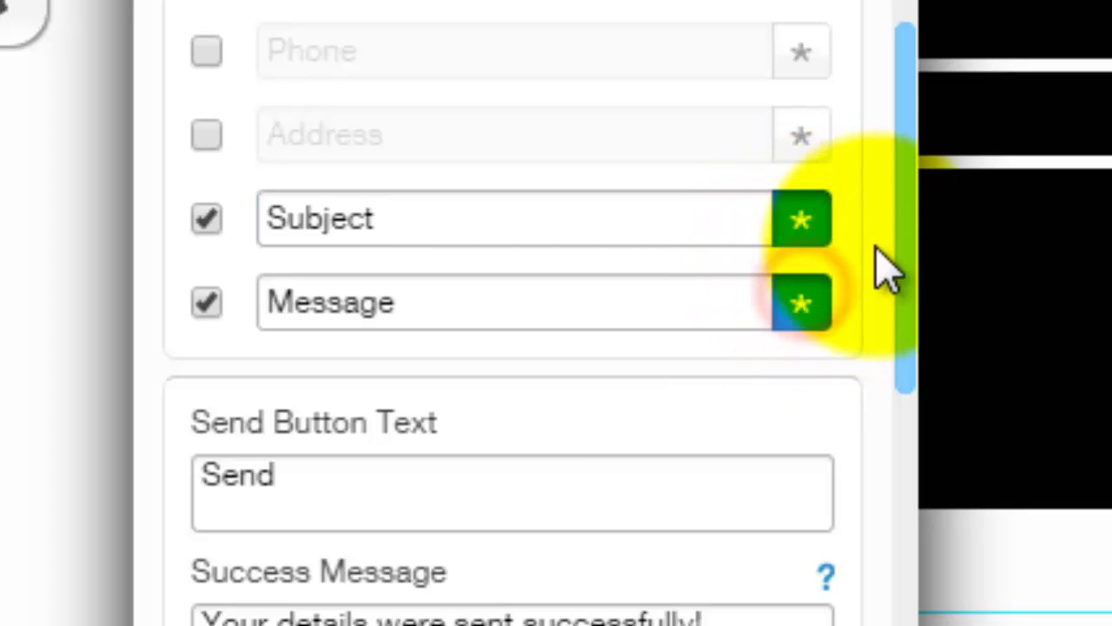
left_click_drag(910, 229, 901, 460)
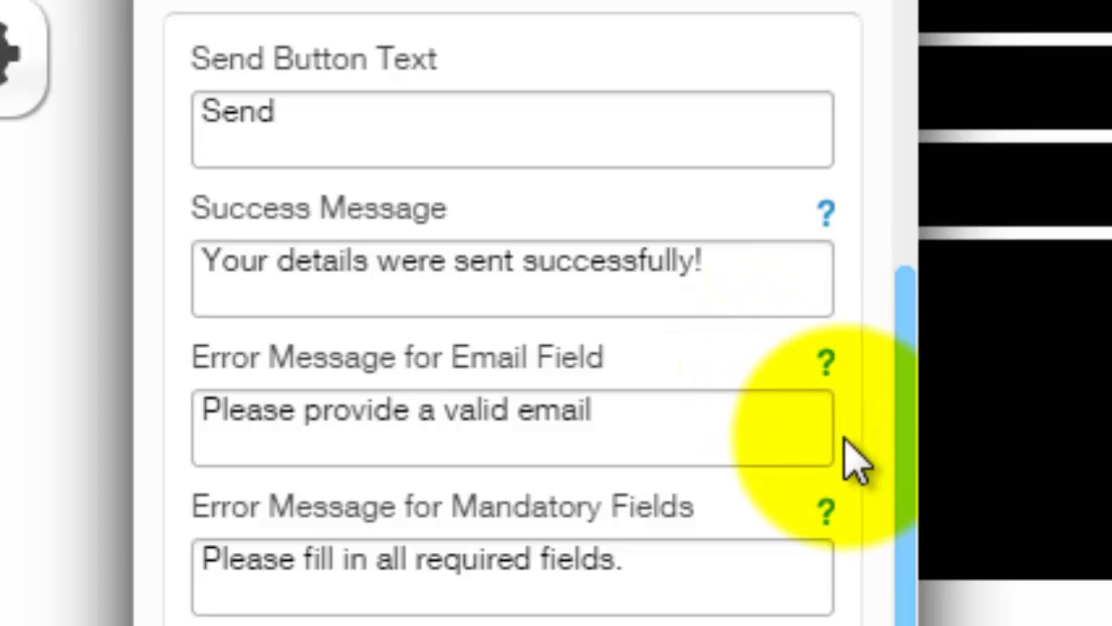
left_click(771, 445)
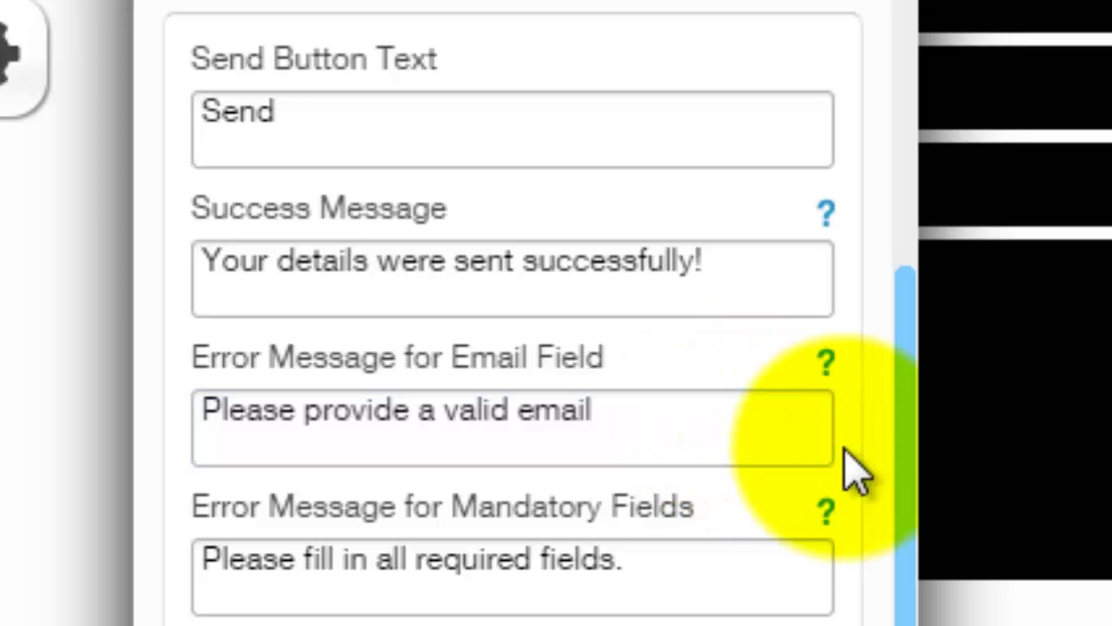
left_click_drag(895, 447, 924, 252)
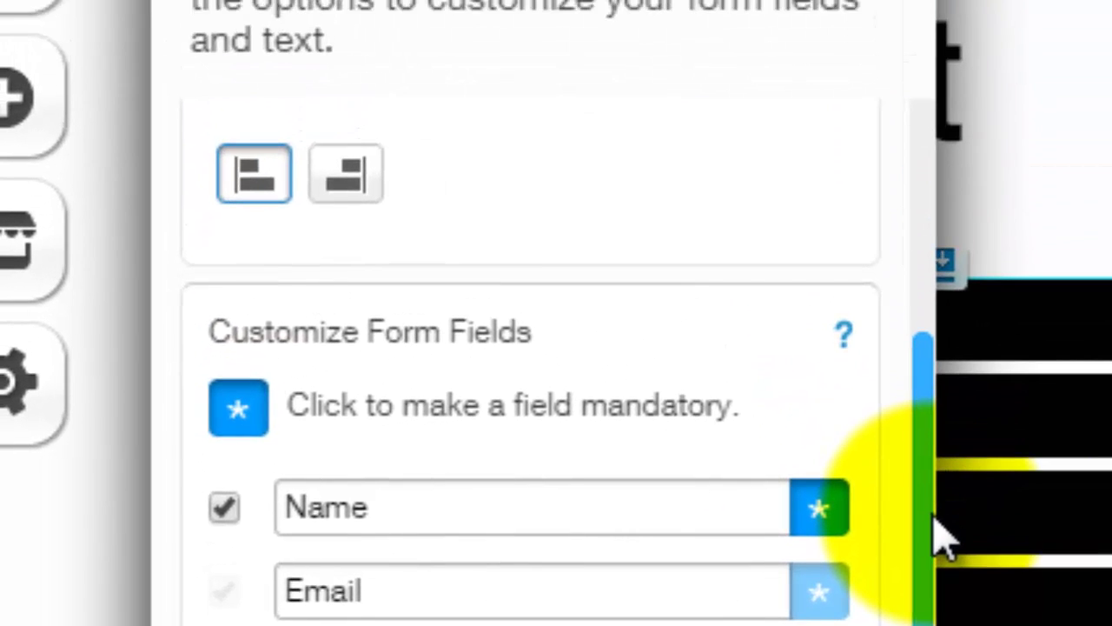
left_click_drag(943, 538, 895, 287)
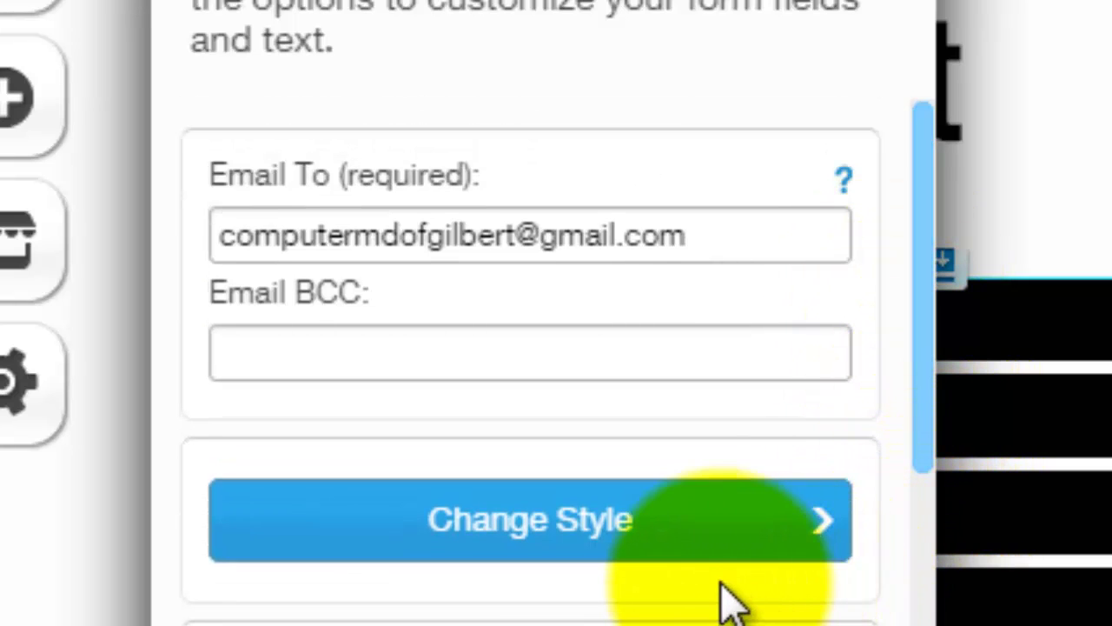
Step: Review the form's Personalize settings: skin, colors, Body L fonts, 0 px corners, border width 0
left_click(641, 519)
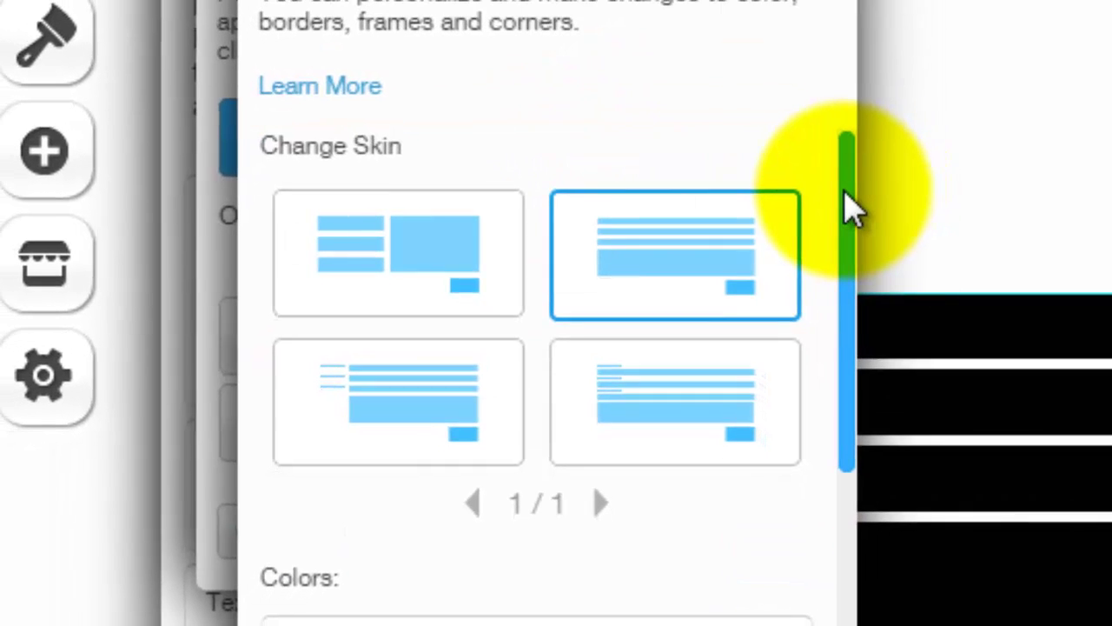
left_click_drag(842, 196, 850, 254)
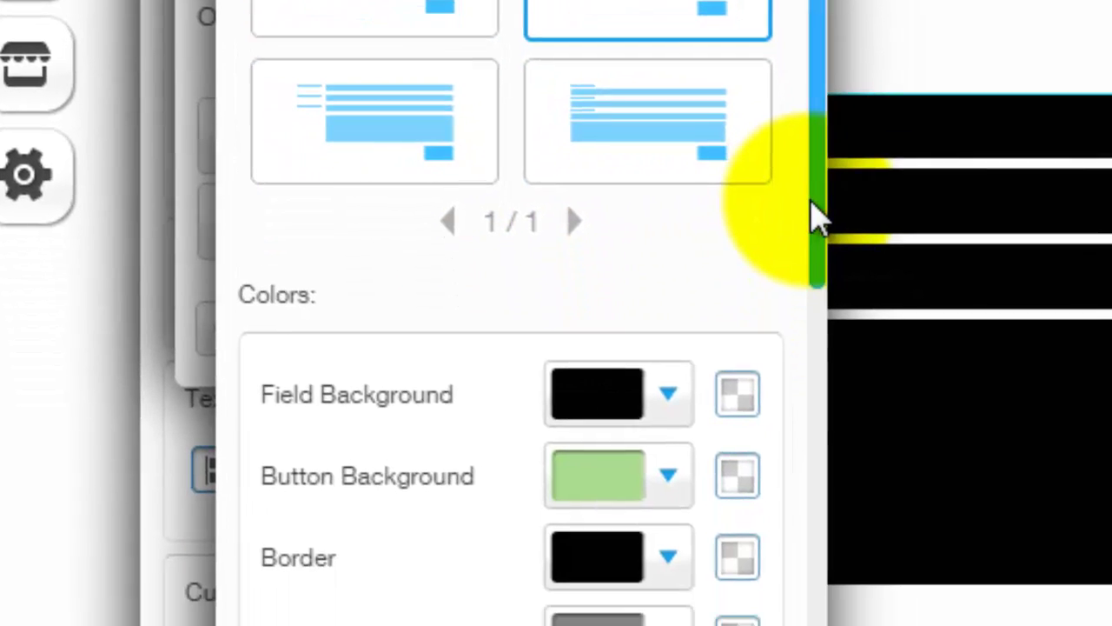
left_click_drag(836, 429, 843, 545)
scroll(583, 87, "down", 2)
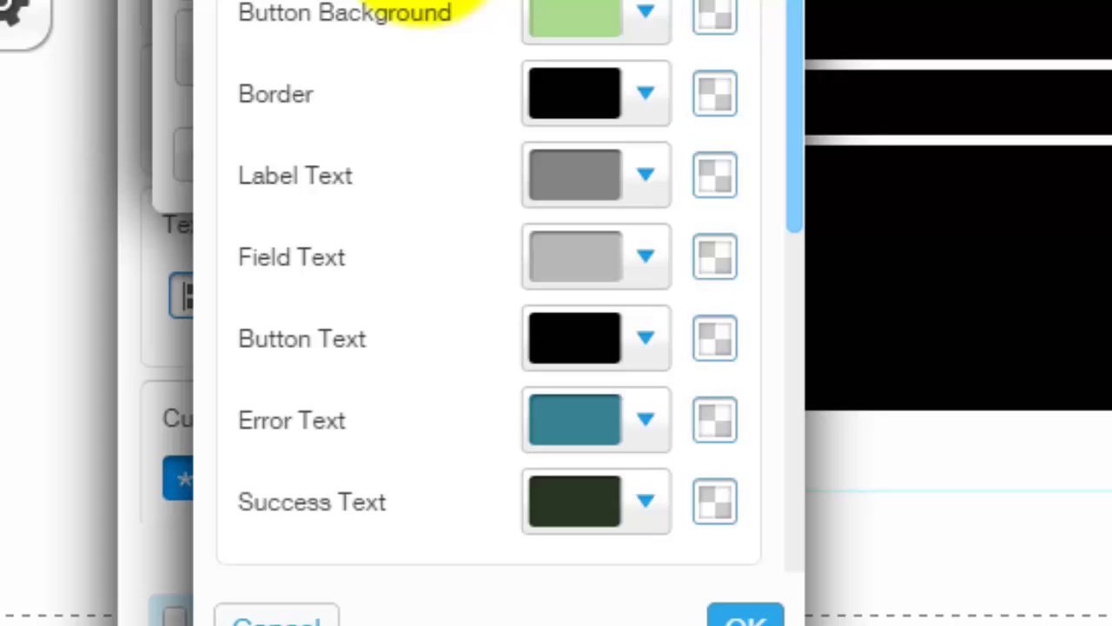
left_click_drag(792, 8, 801, 106)
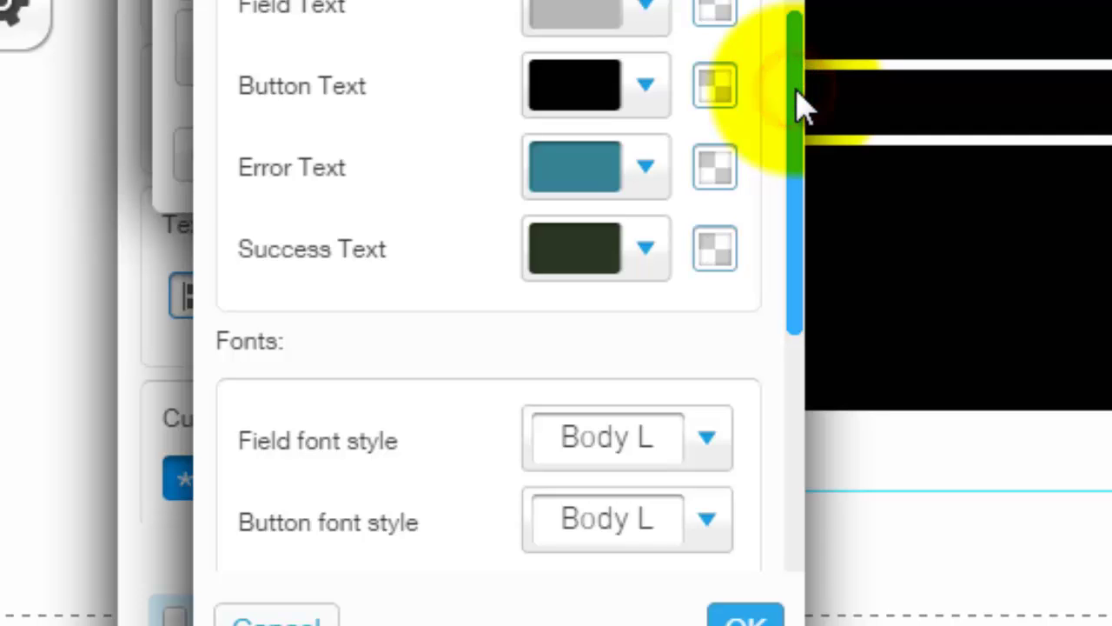
scroll(796, 96, "down", 2)
scroll(783, 218, "down", 2)
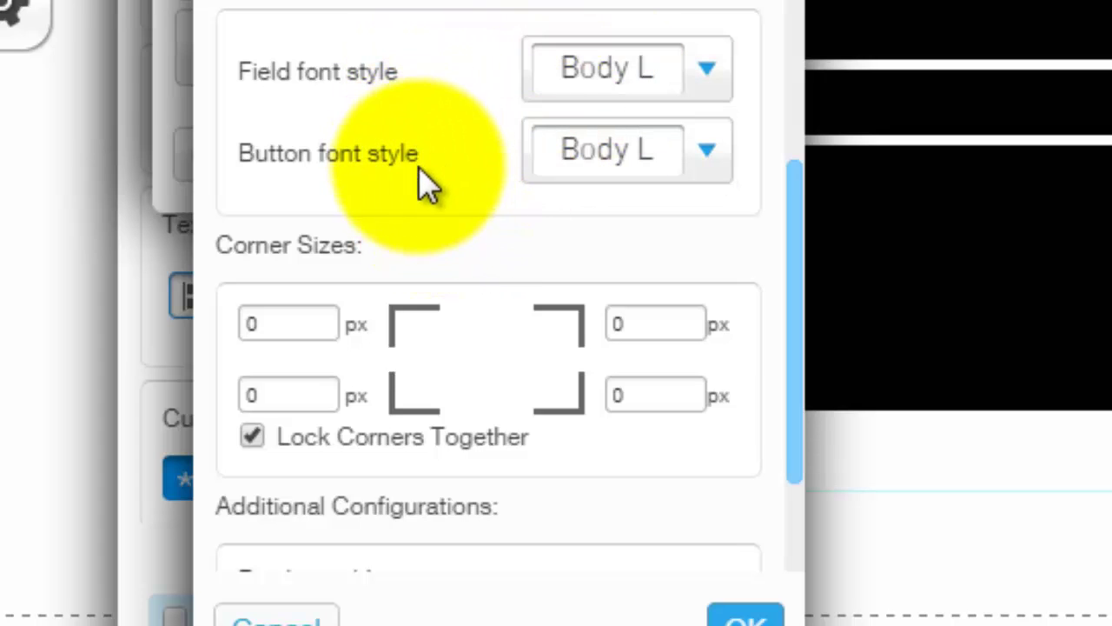
left_click_drag(787, 313, 807, 534)
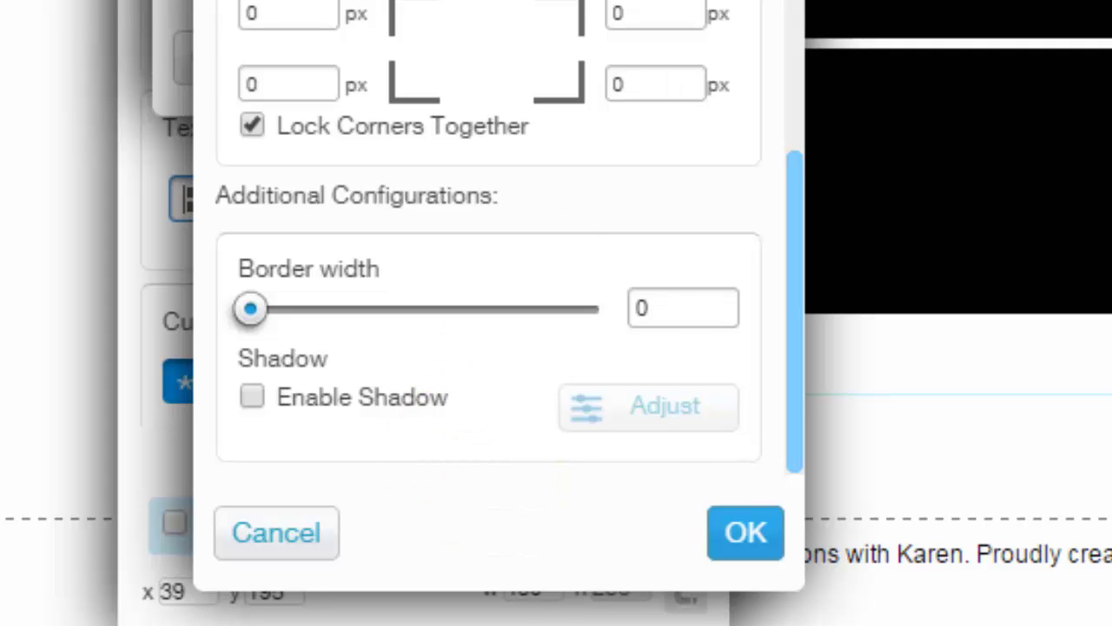
Step: Confirm the personalized form style, close Contact Form Settings and save the site
left_click(745, 532)
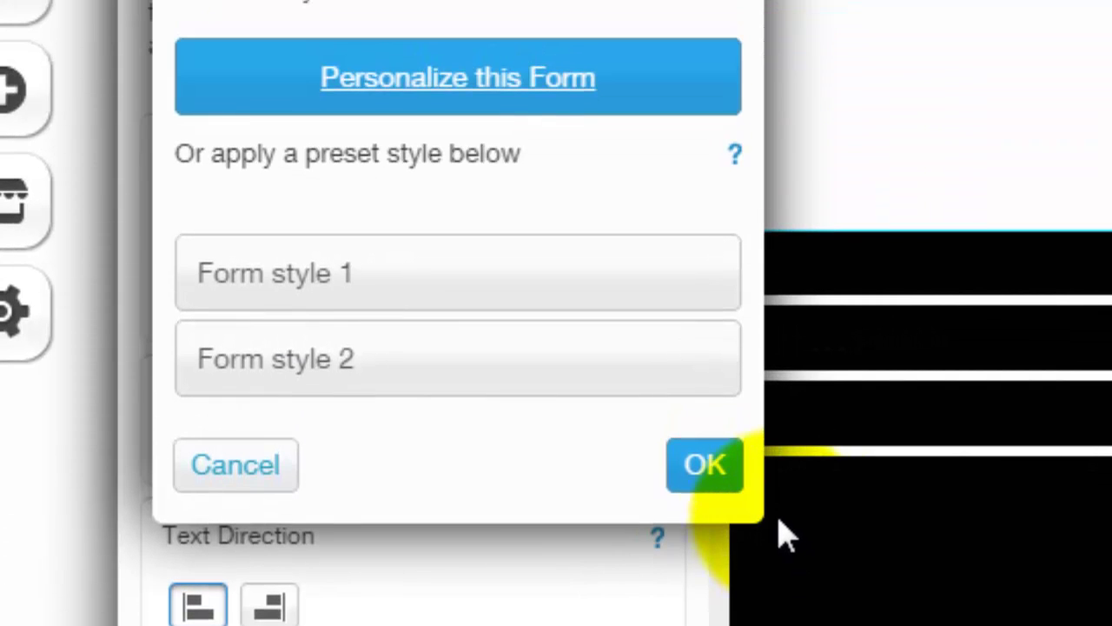
left_click(720, 472)
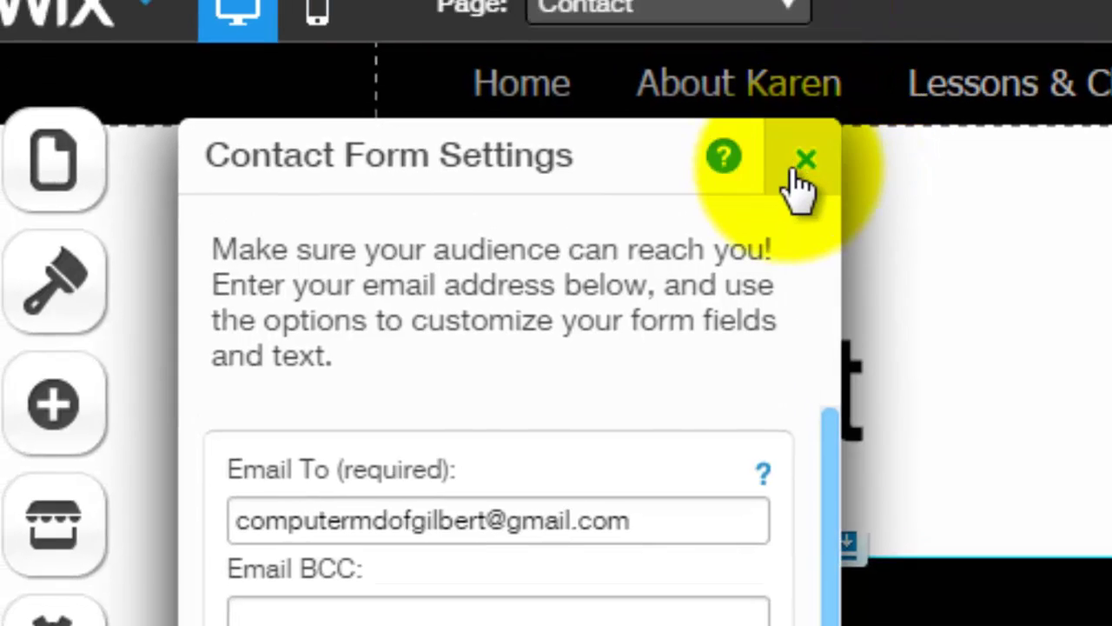
left_click(802, 159)
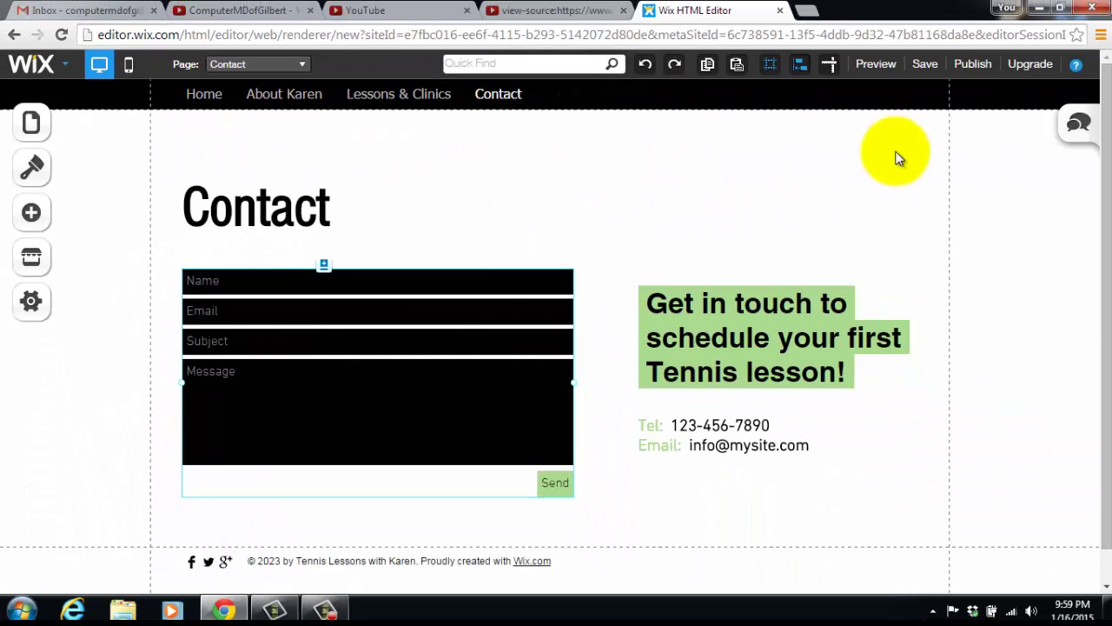
left_click(926, 66)
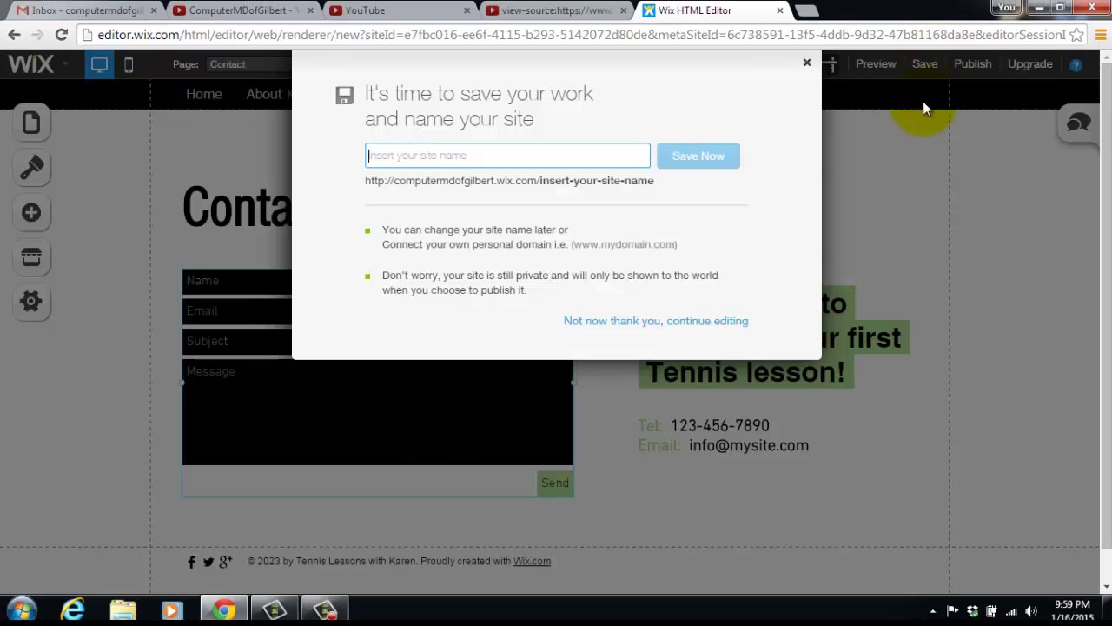
Step: Dismiss the site-name prompt and the Windows colour-scheme warning, then bring up the screen recorder controls
left_click(807, 67)
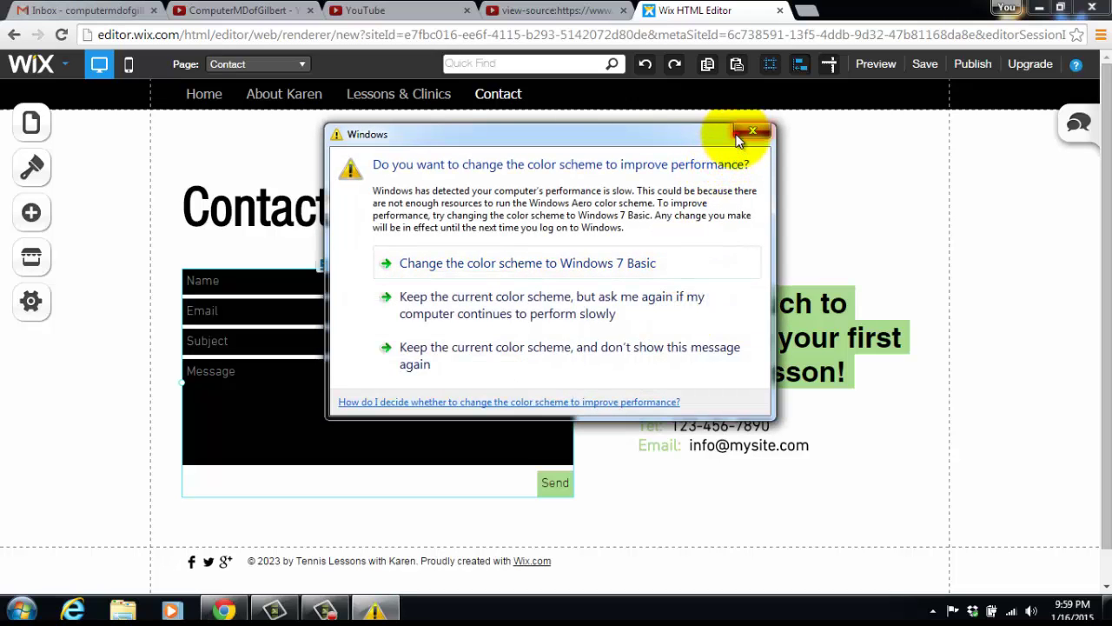
left_click(743, 132)
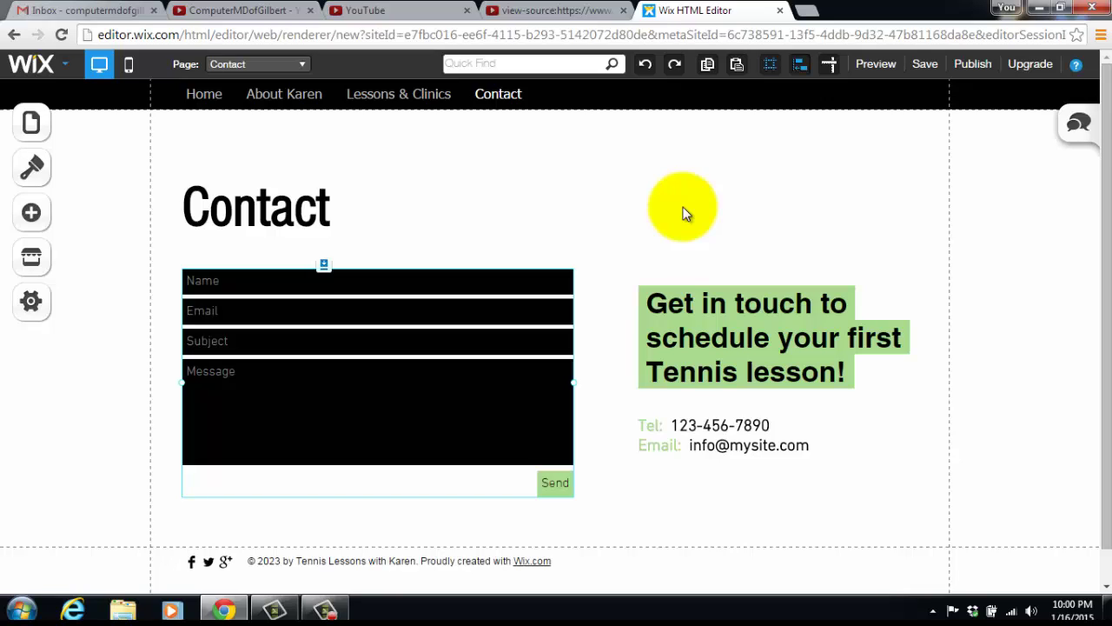
left_click(328, 609)
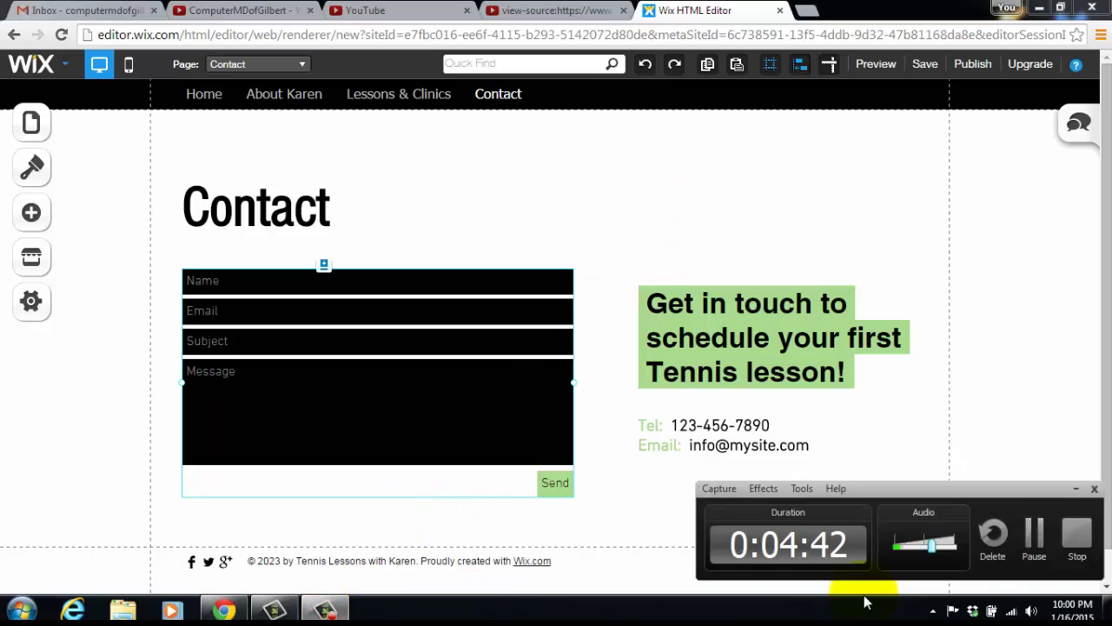